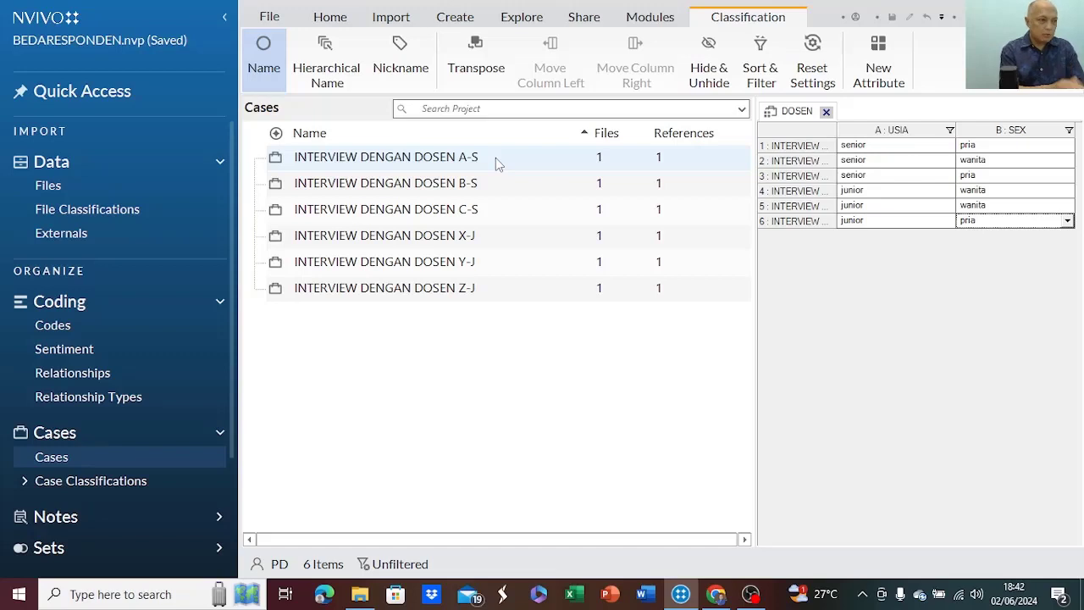
Step: Display the project's cases, start a new Coding query and enlarge the query pane
click(62, 329)
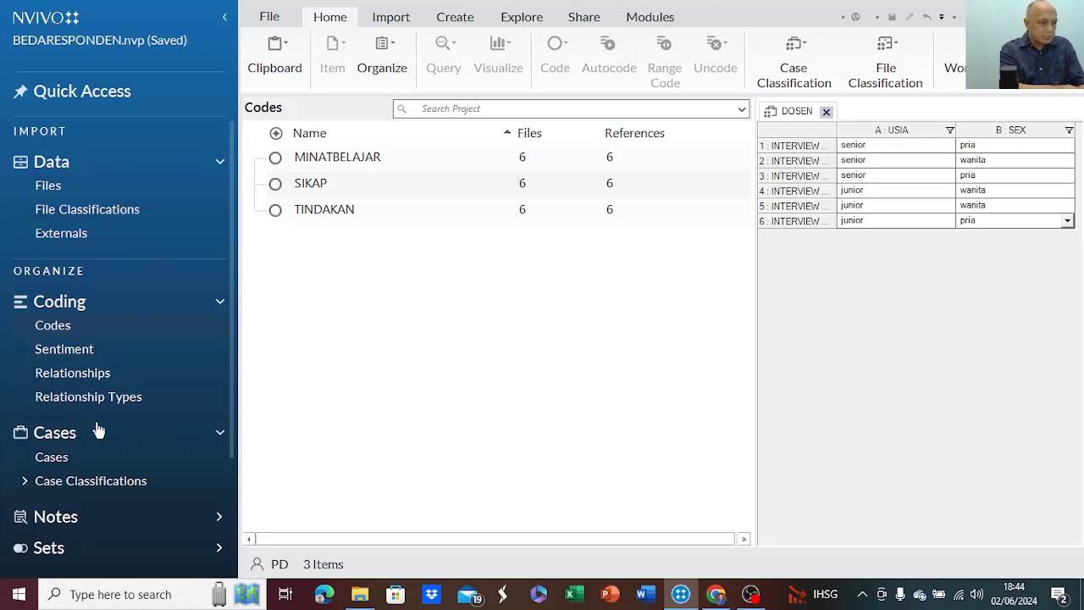
click(76, 456)
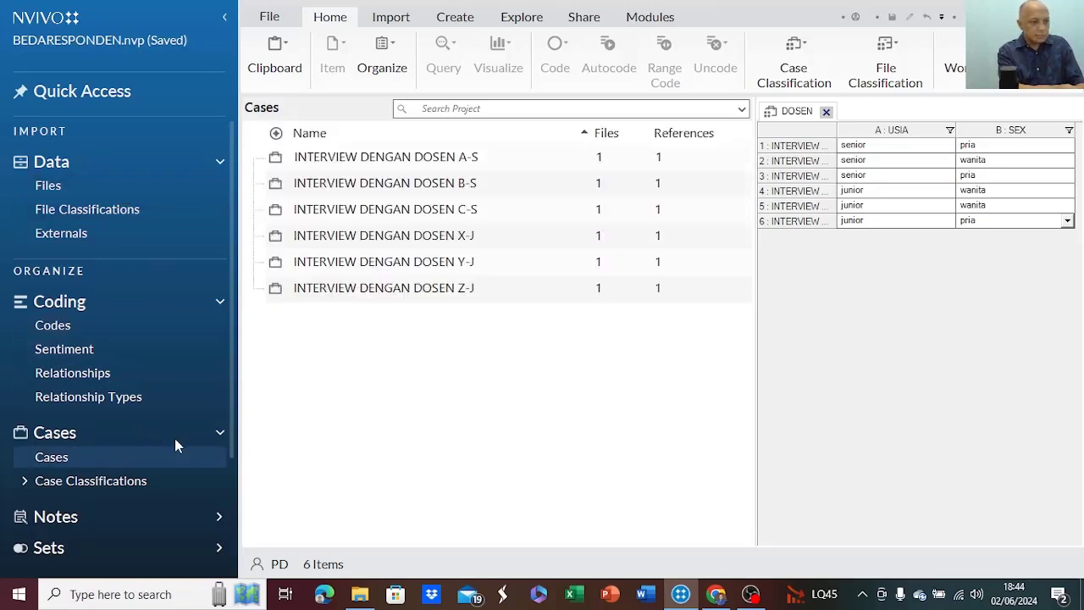
click(523, 17)
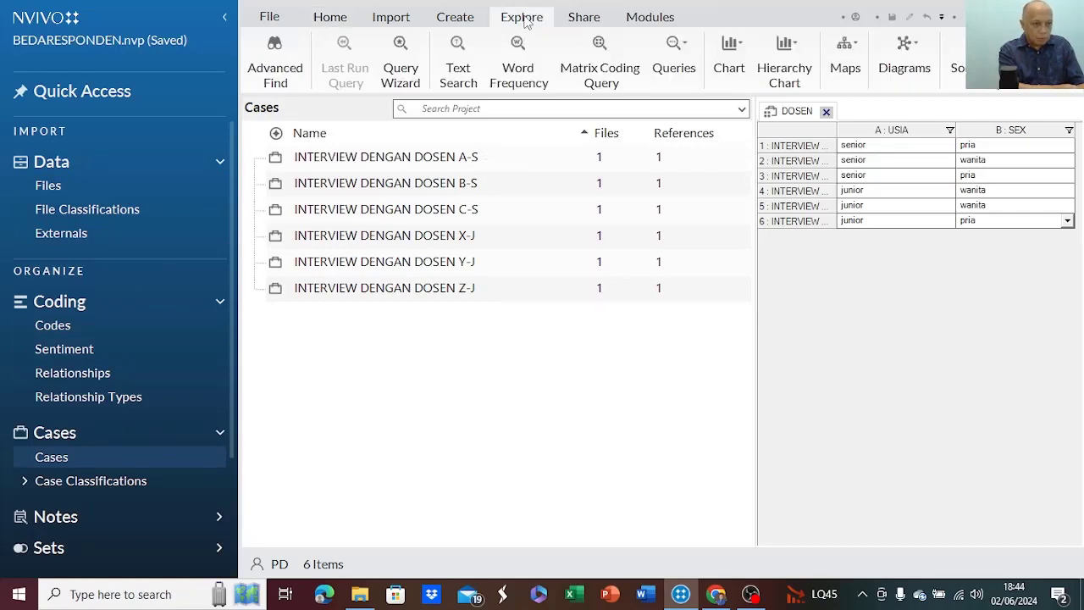
click(674, 68)
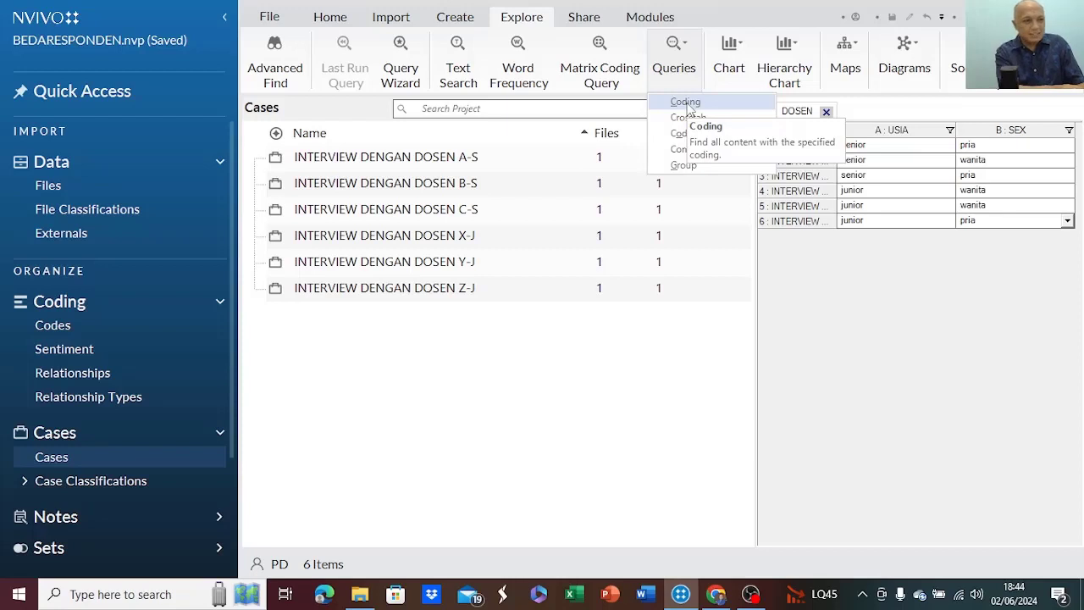
click(685, 101)
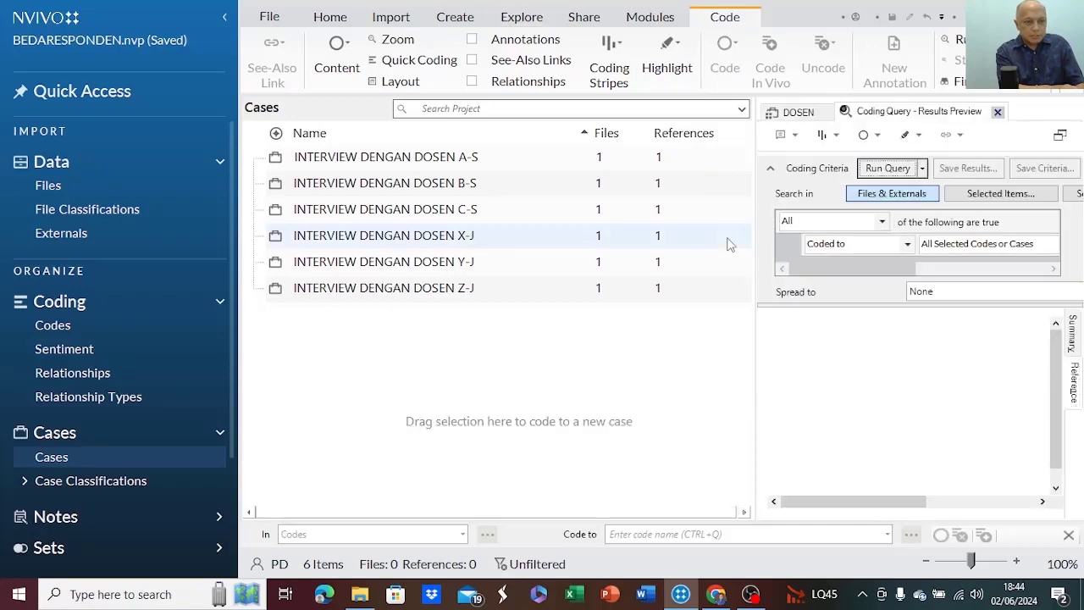
click(221, 18)
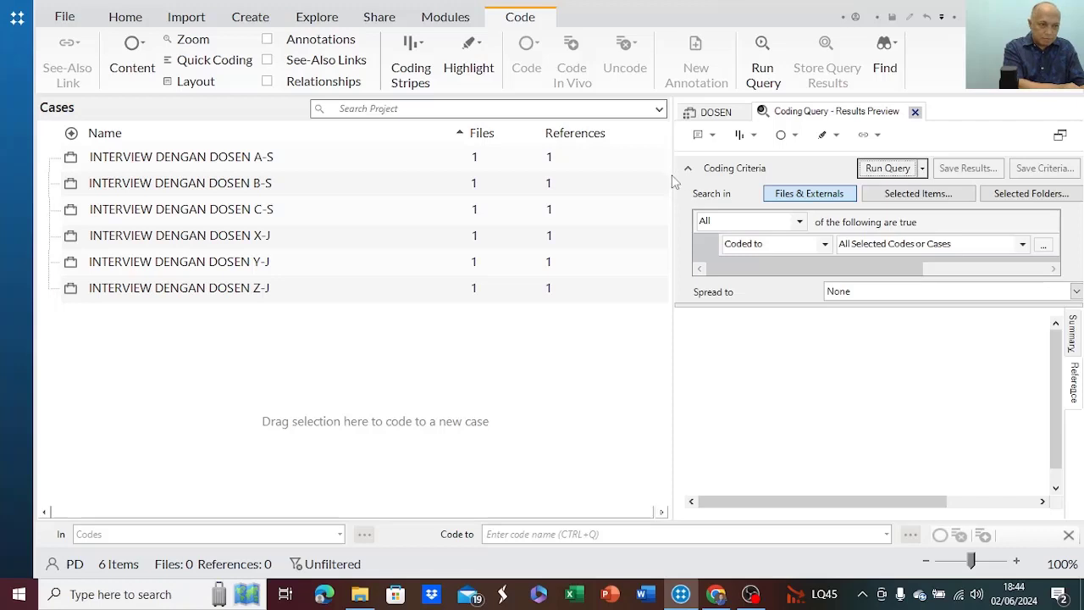
drag(672, 174, 479, 207)
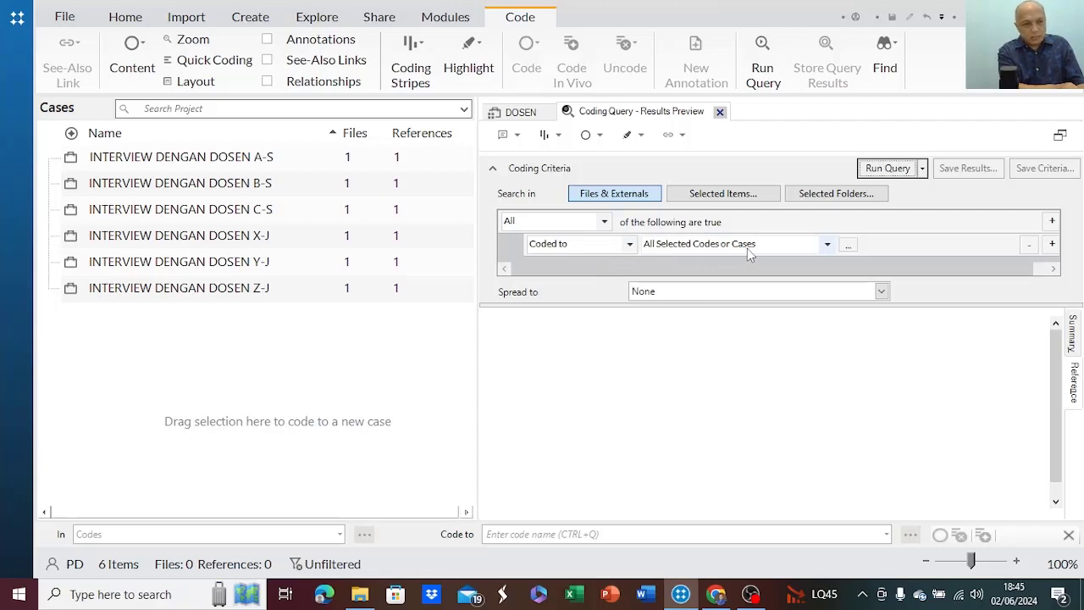
Step: Set the query criterion to content coded to MINATBELAJAR, run it and look over the references
click(847, 246)
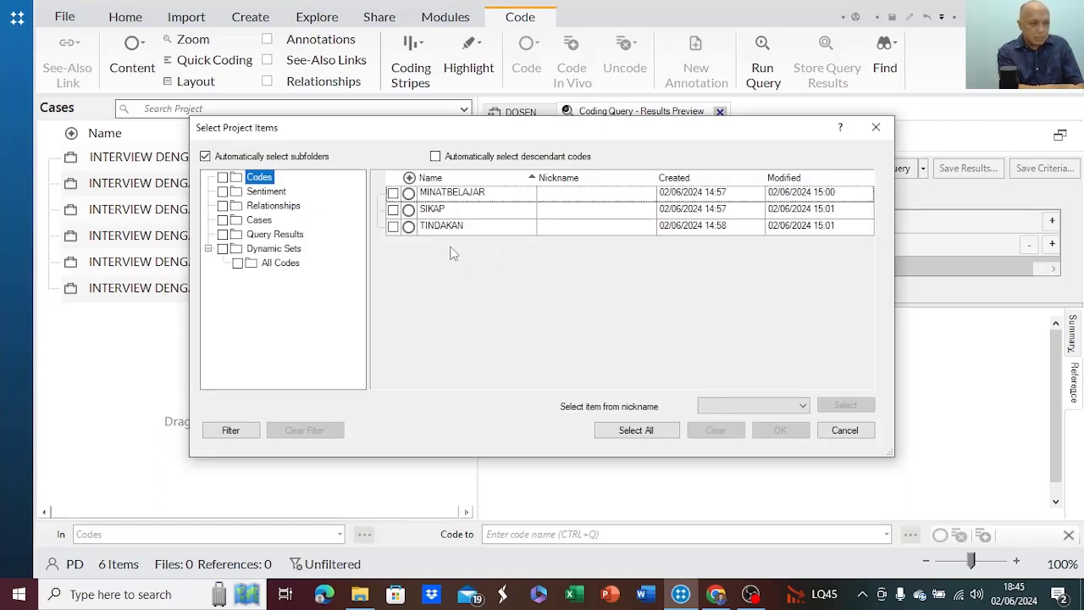
click(392, 193)
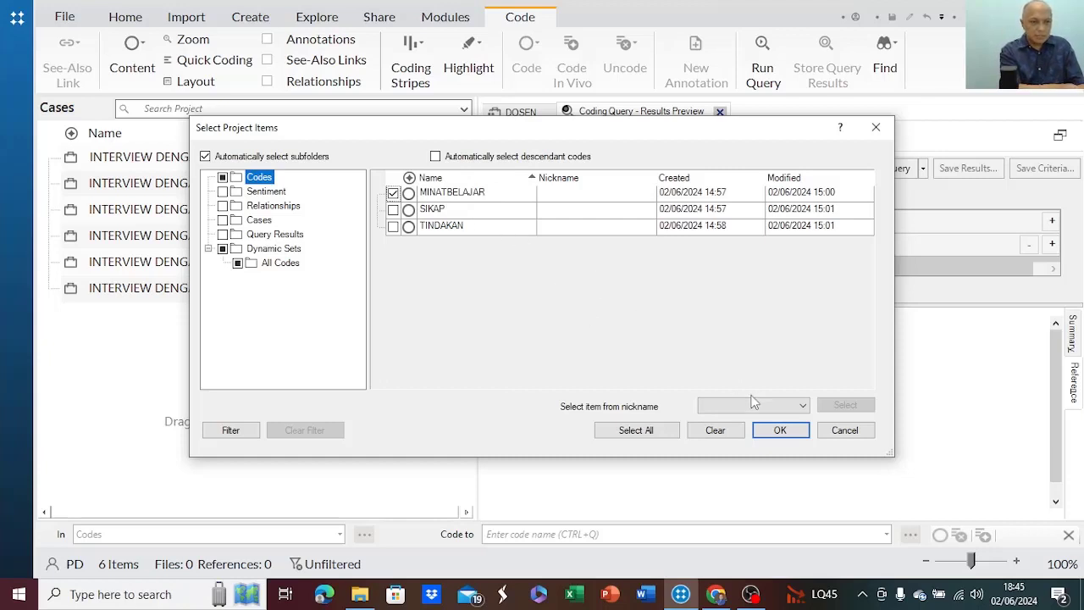
click(781, 431)
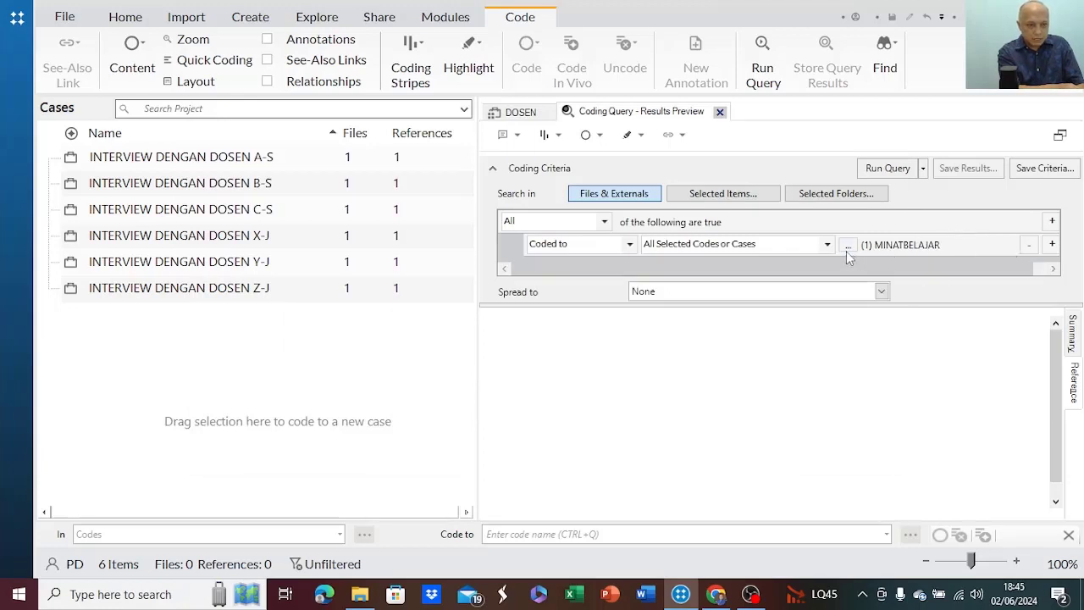
click(885, 171)
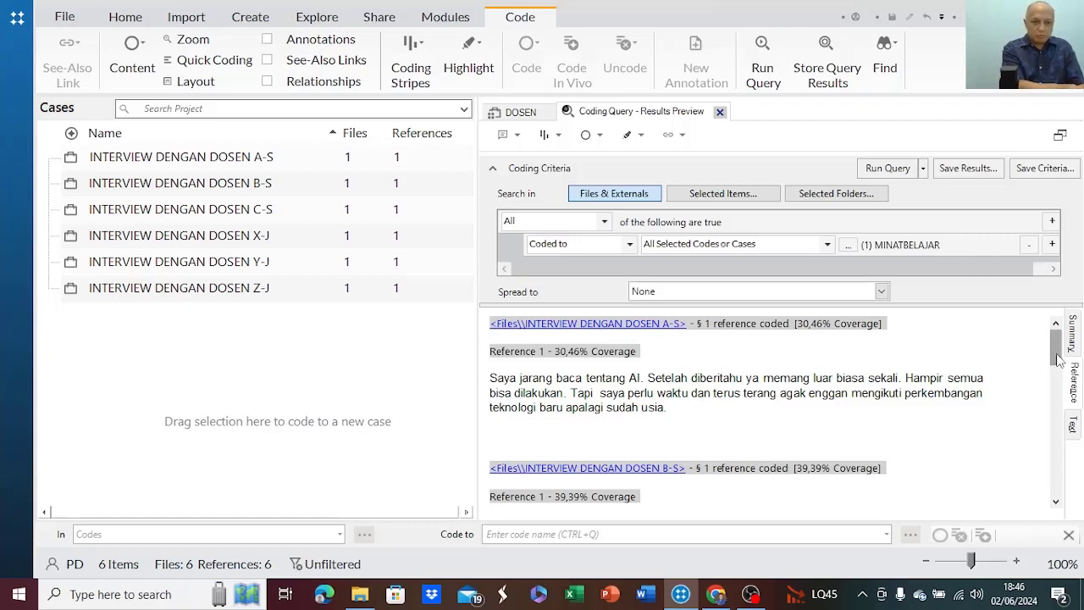
mouse_move(1055, 354)
mouse_down()
mouse_move(1055, 389)
mouse_move(1055, 359)
mouse_up()
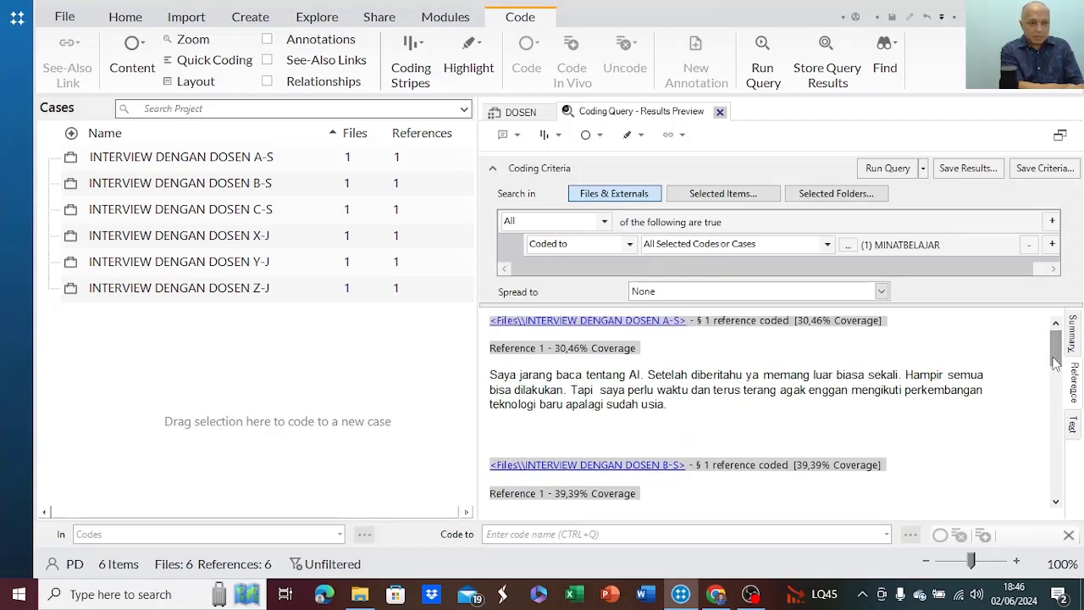
Step: Change the criterion to content coded to Any Case Where, using the USIA attribute of the DOSEN classification
click(827, 246)
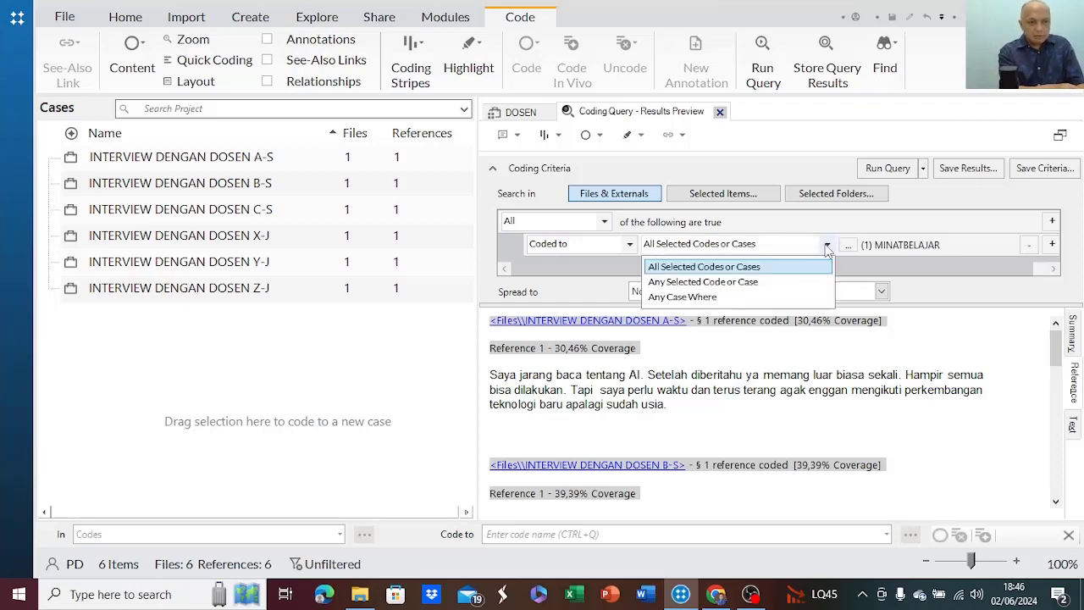
click(754, 298)
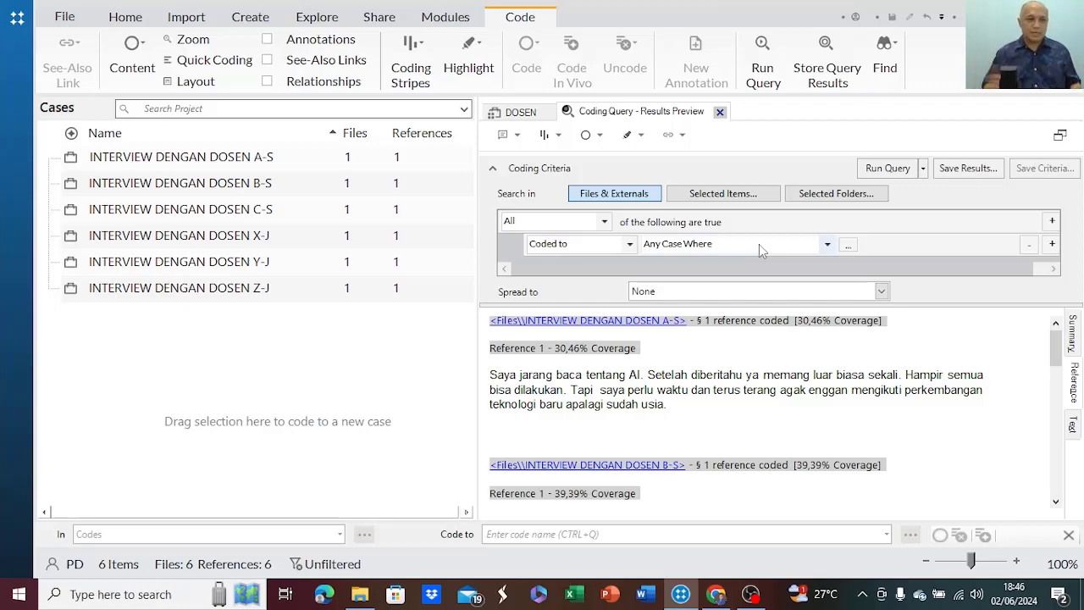
click(849, 246)
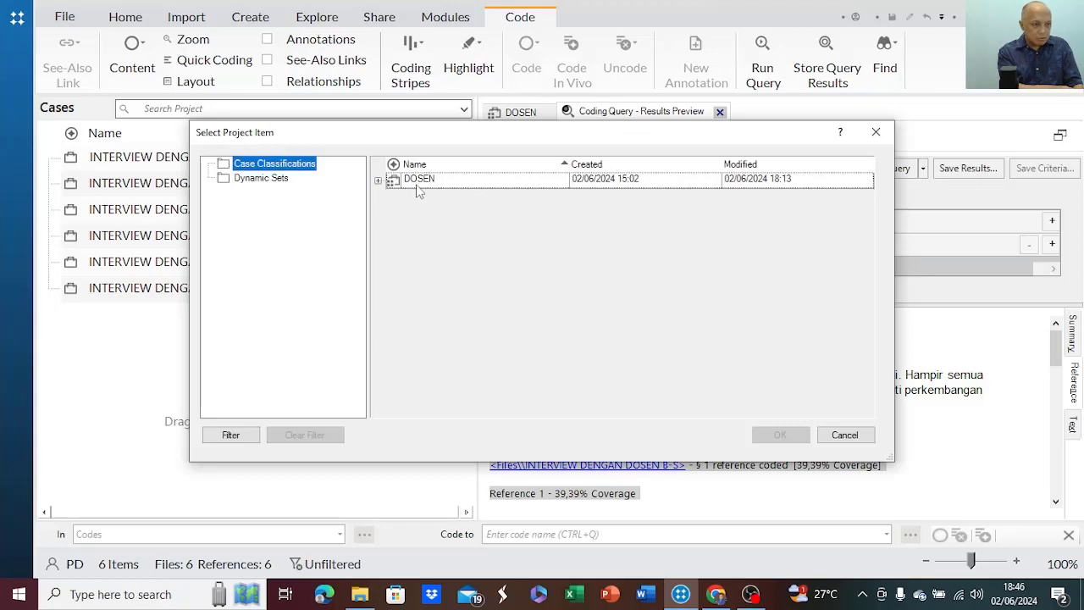
click(377, 181)
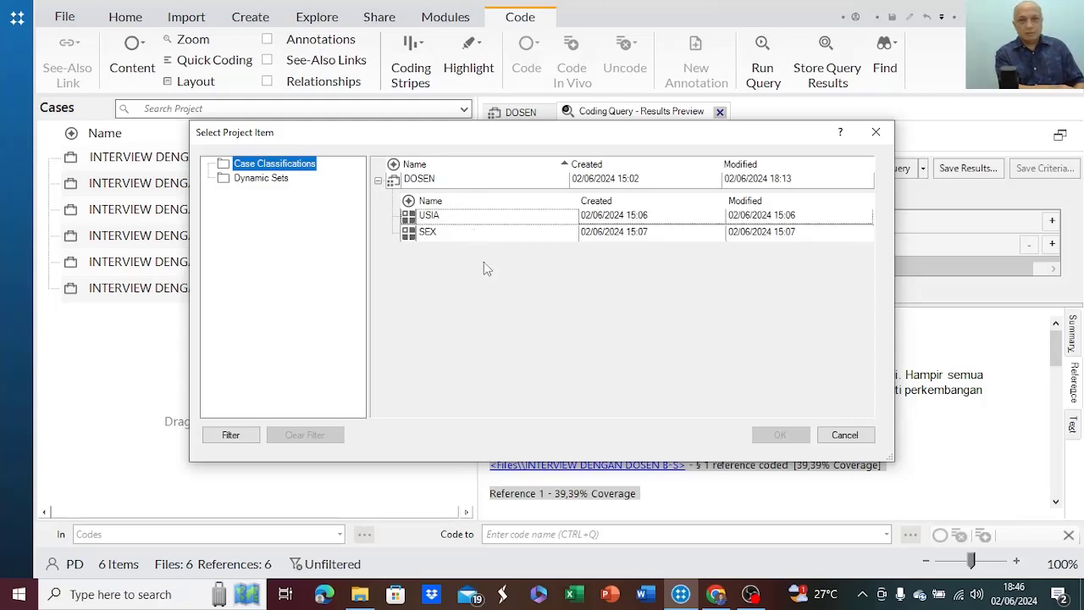
click(472, 218)
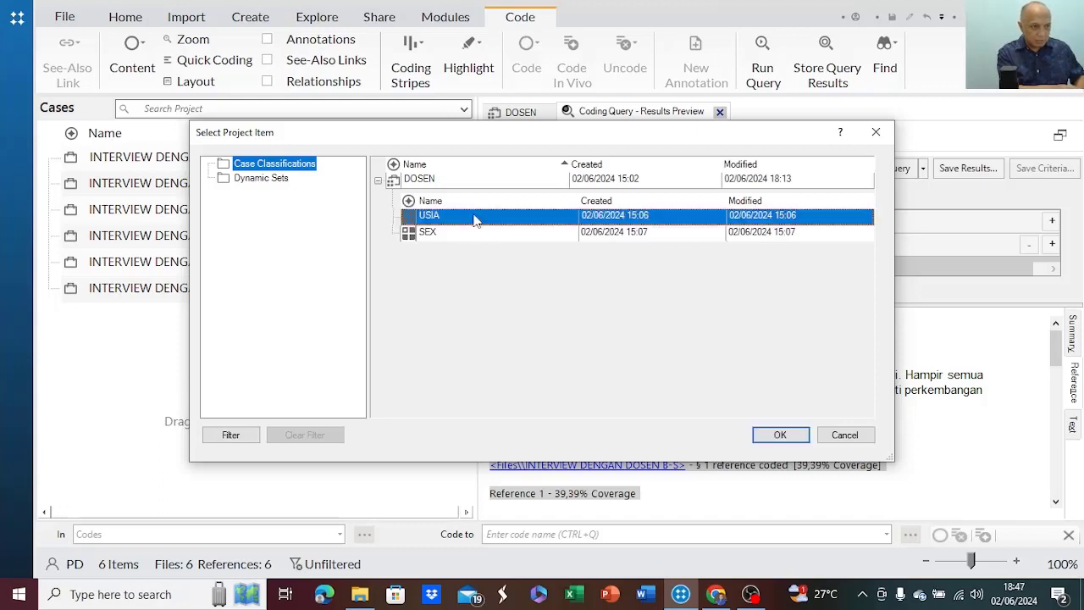
click(777, 437)
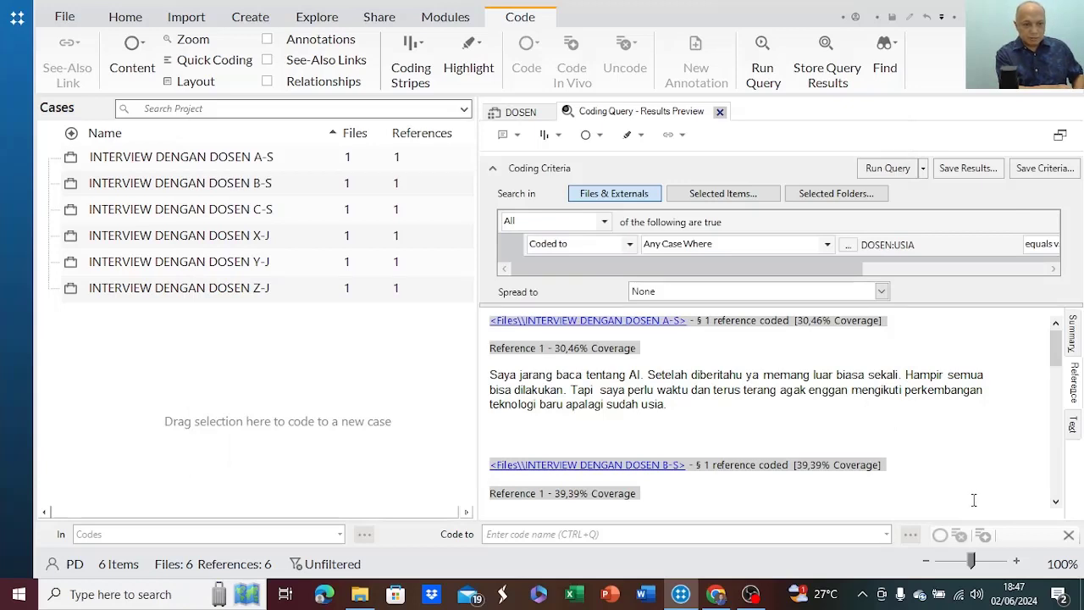
Step: Set the USIA condition to equal the value senior
click(1054, 270)
click(1054, 271)
click(1054, 270)
click(1054, 270)
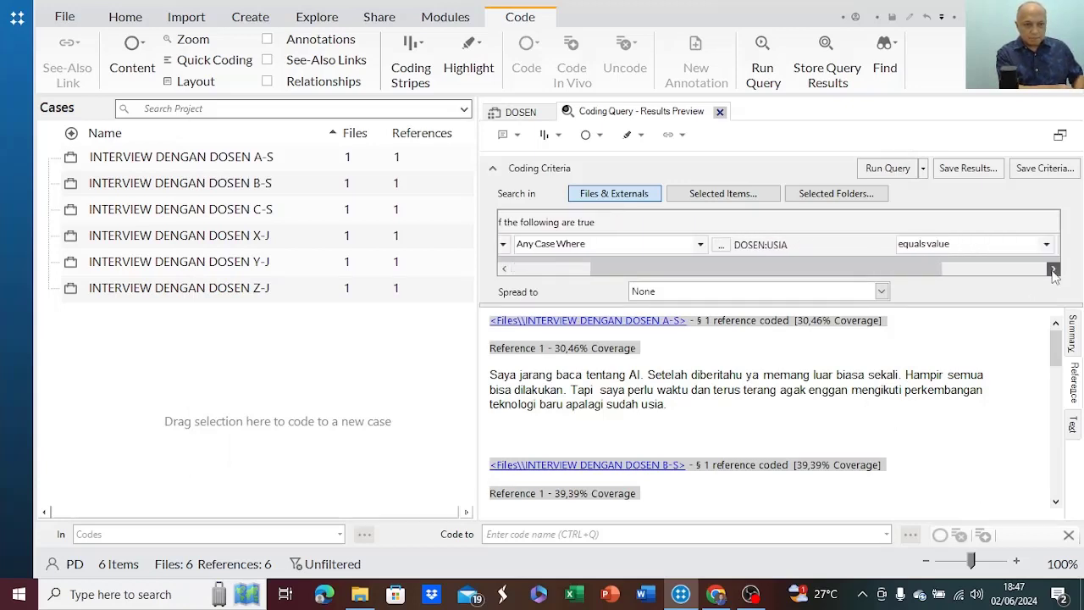
click(1054, 270)
click(1053, 270)
click(1054, 271)
click(1054, 270)
click(1054, 270)
click(1053, 270)
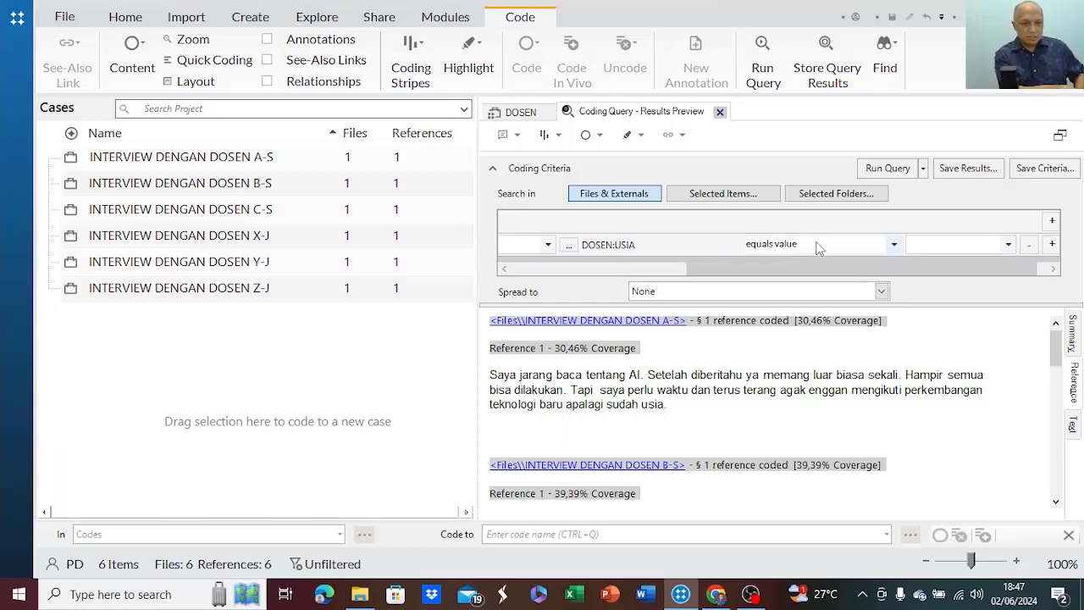
click(1008, 244)
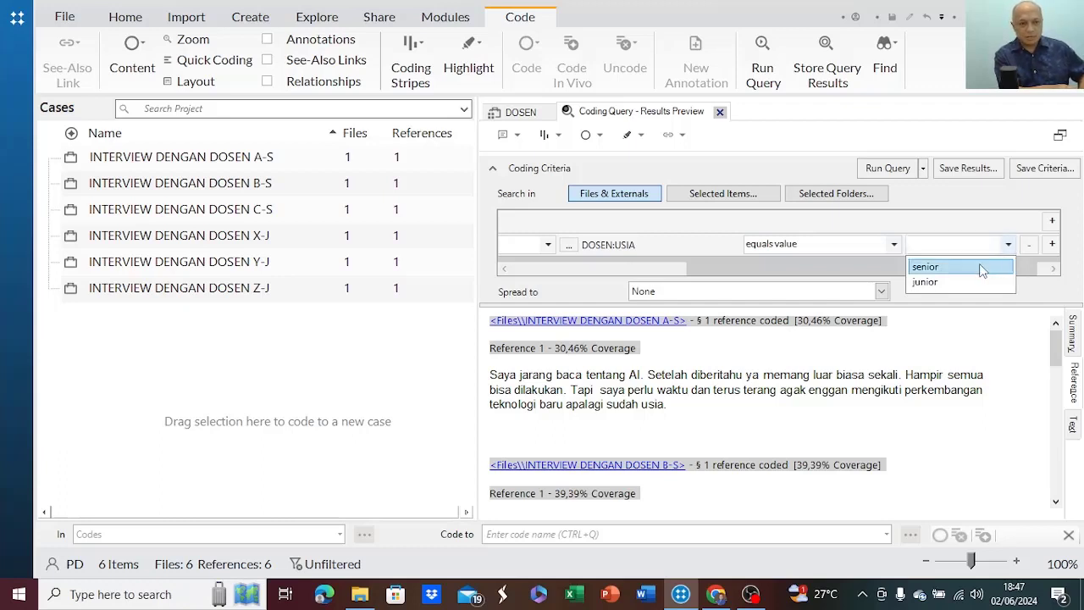
click(981, 267)
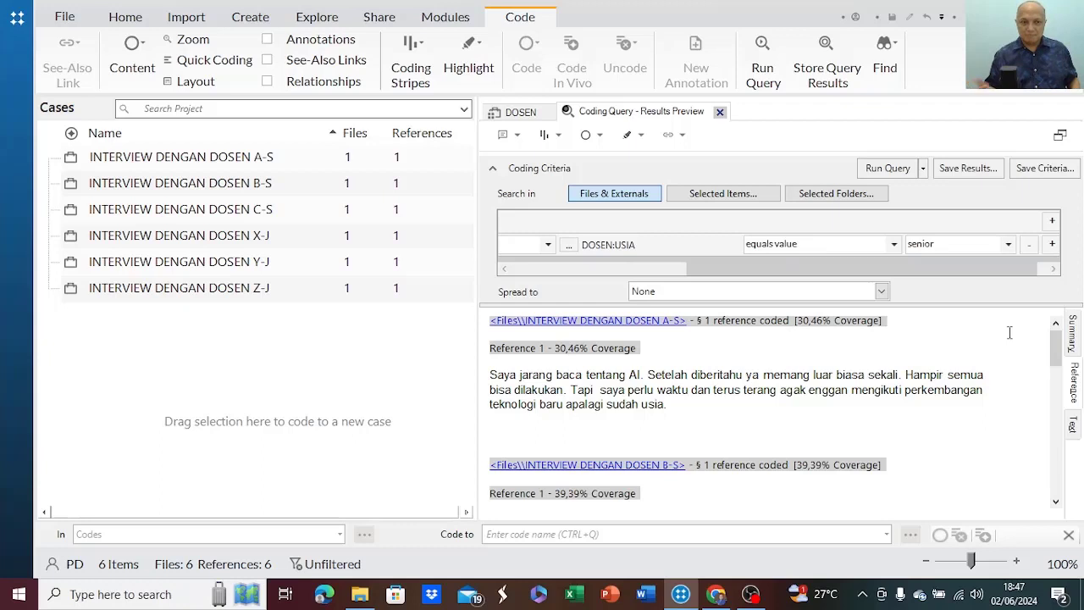
Step: Run the coding query for senior cases and review the retrieved interview references
click(890, 169)
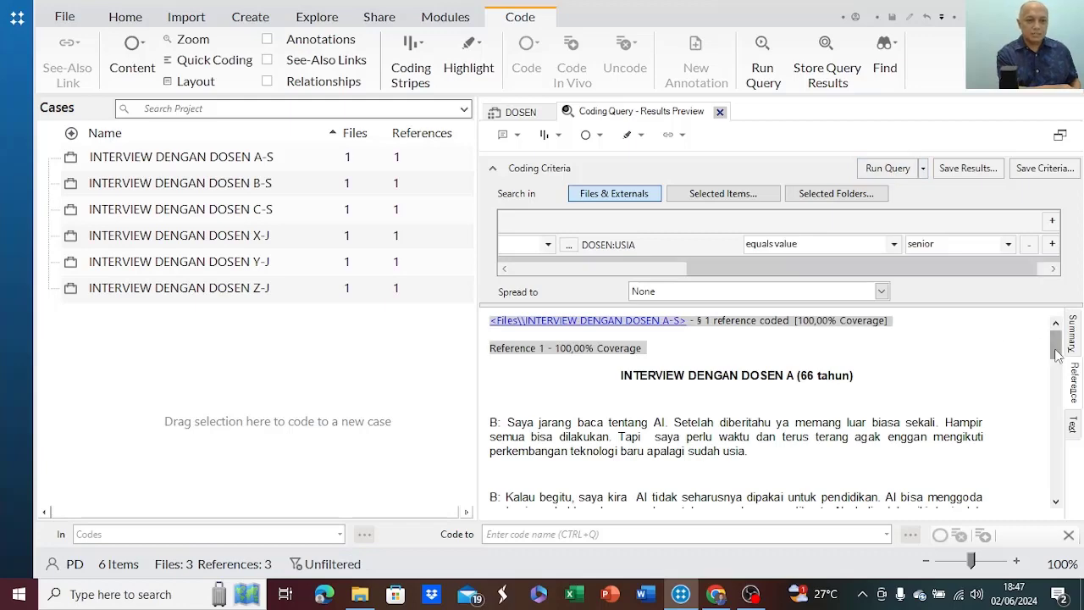
scroll(1056, 356, down, 2)
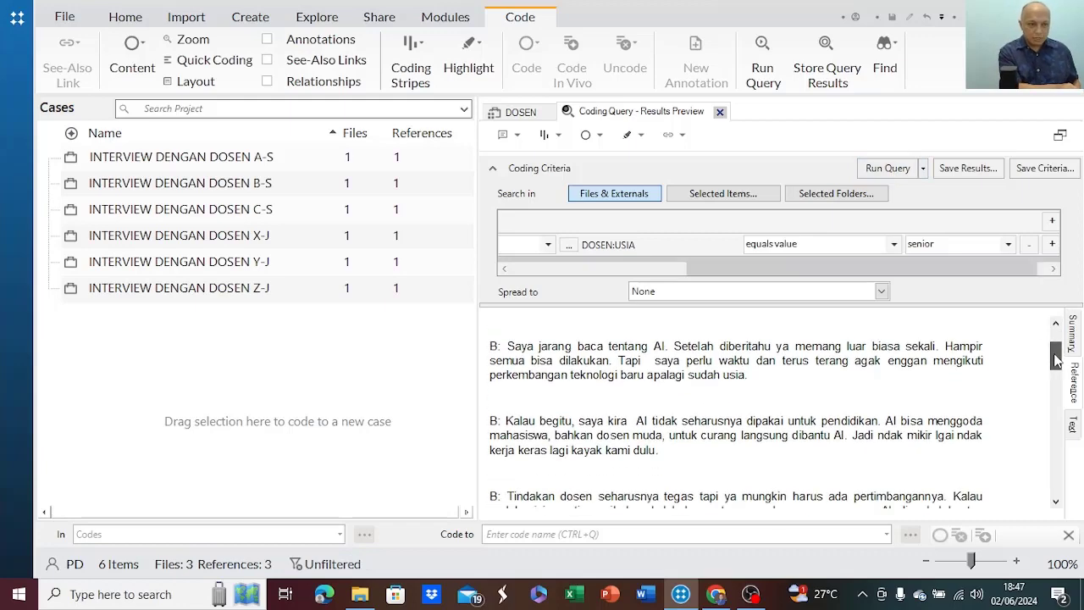
scroll(1056, 356, up, 2)
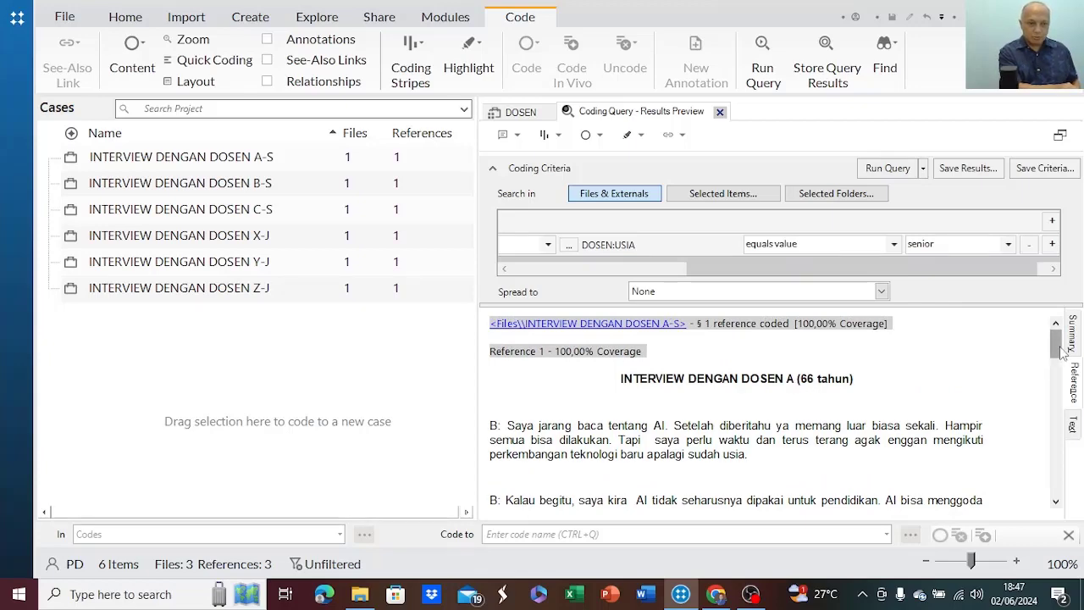
scroll(1057, 360, down, 2)
scroll(1058, 361, down, 5)
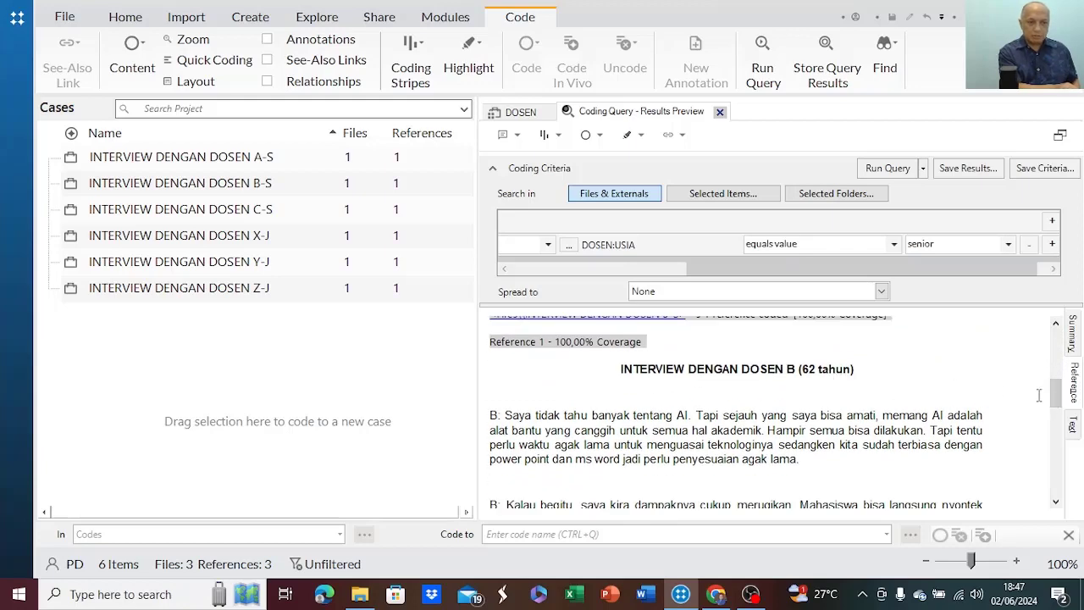
drag(1055, 405, 1055, 354)
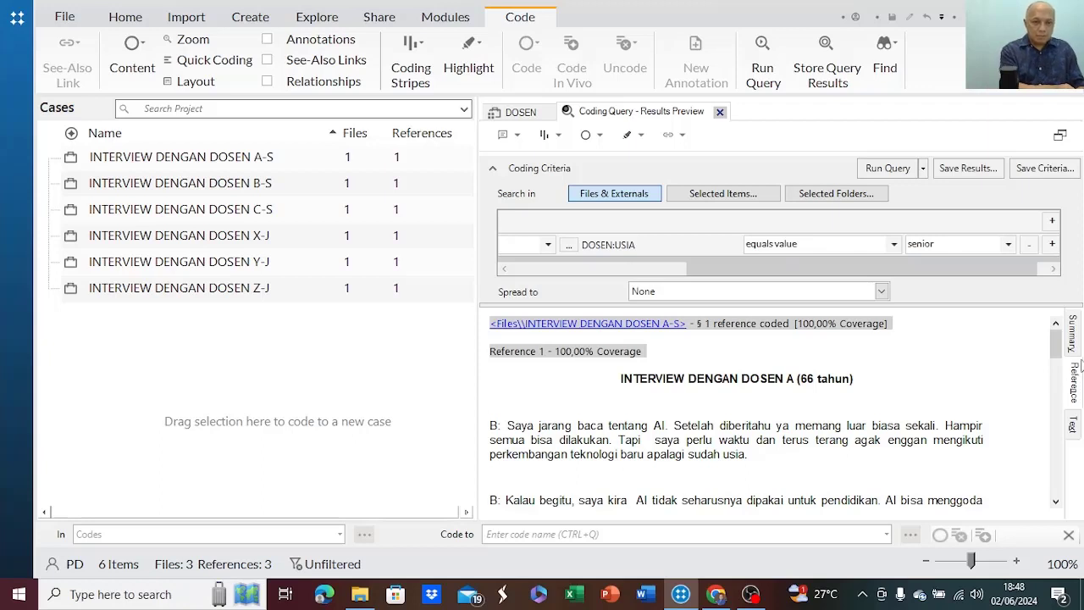
Step: Add a second criterion below the USIA condition and set it to Coded to Any Case Where
click(1052, 245)
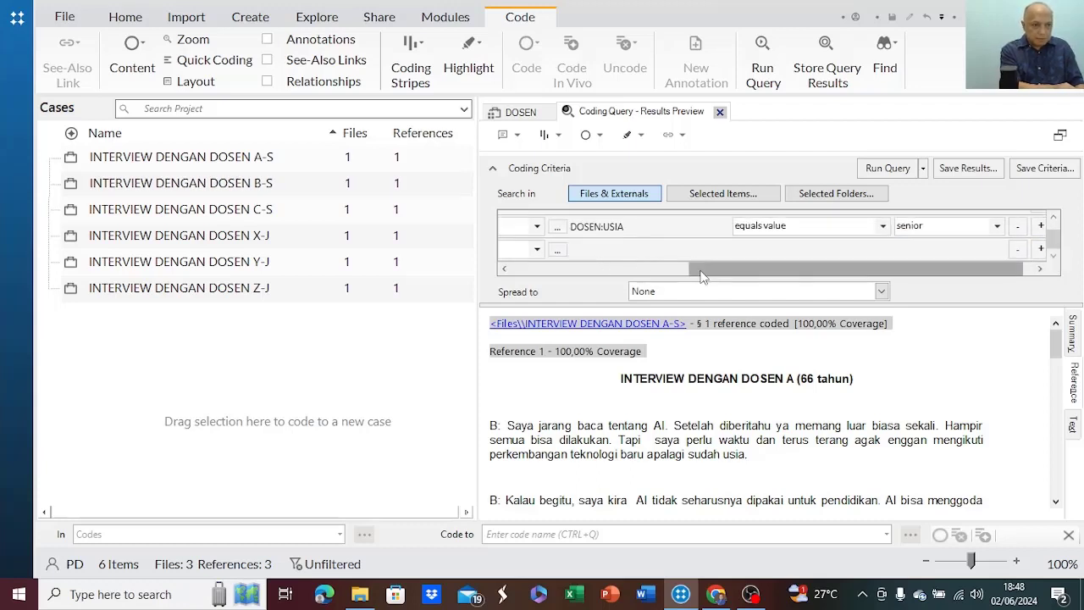
drag(729, 269, 558, 288)
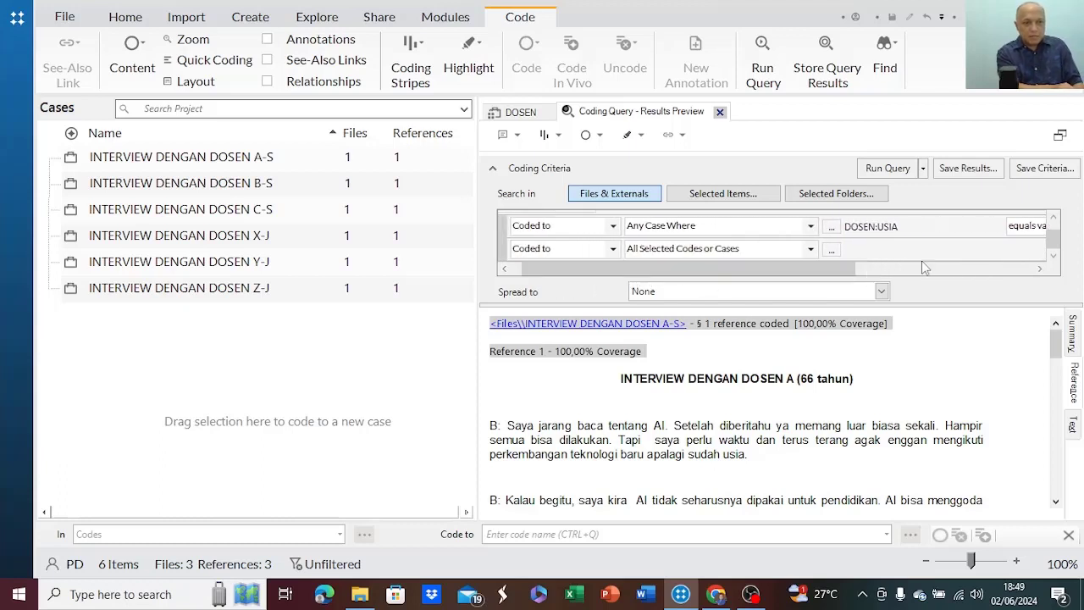
click(811, 248)
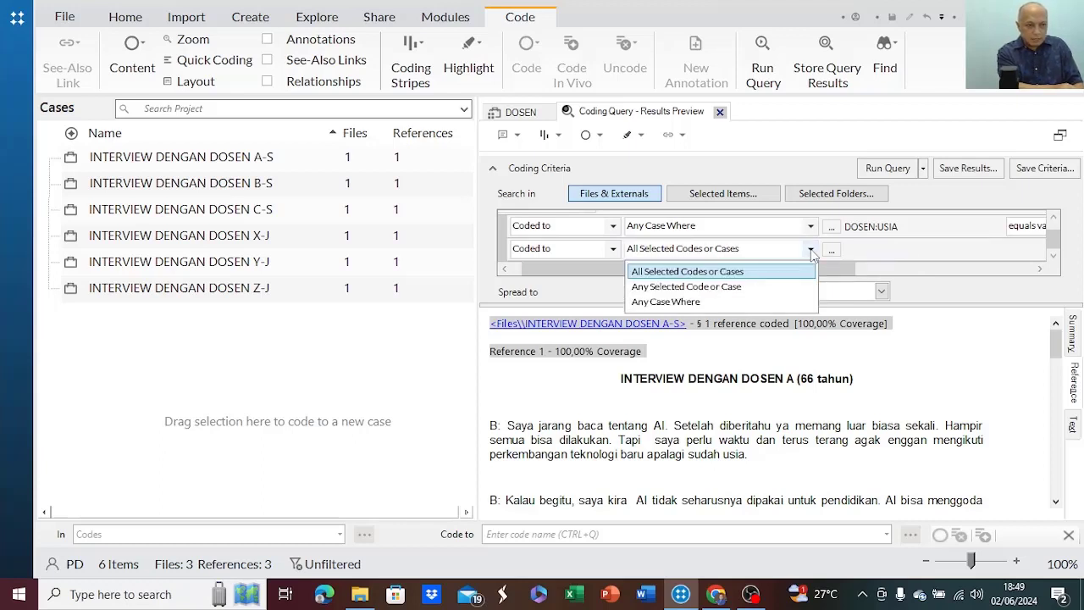
click(752, 304)
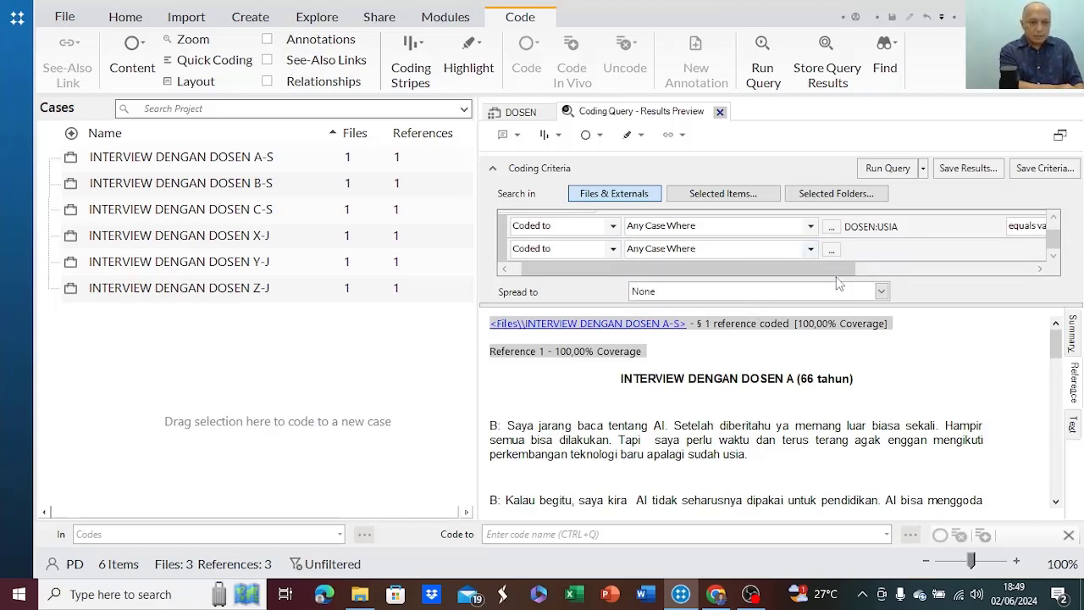
Step: Assign the SEX attribute of the DOSEN classification to the second Any Case Where criterion
drag(832, 273, 927, 284)
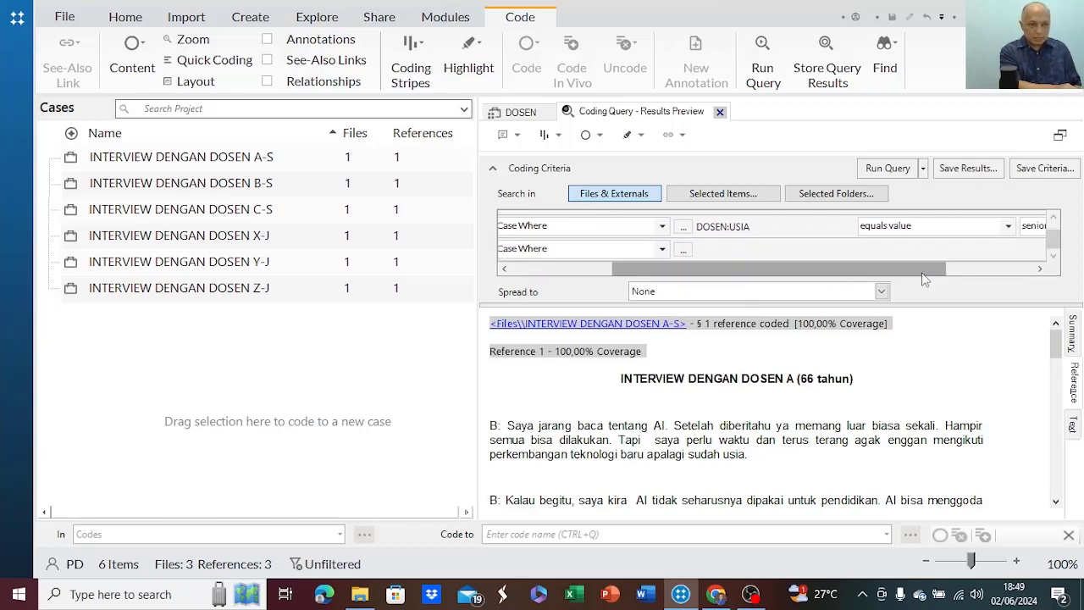
click(684, 252)
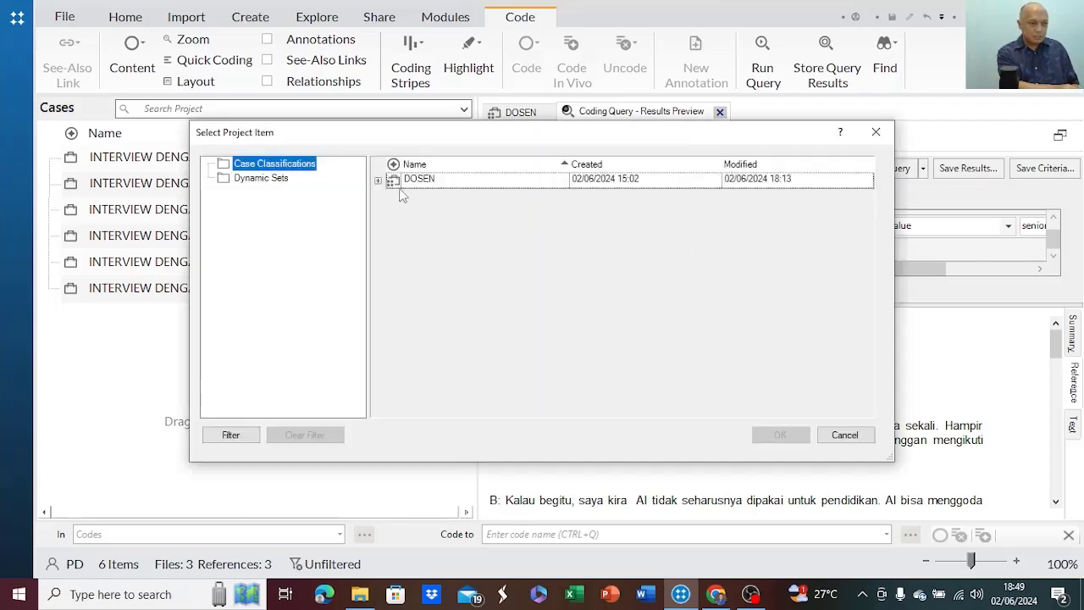
click(378, 180)
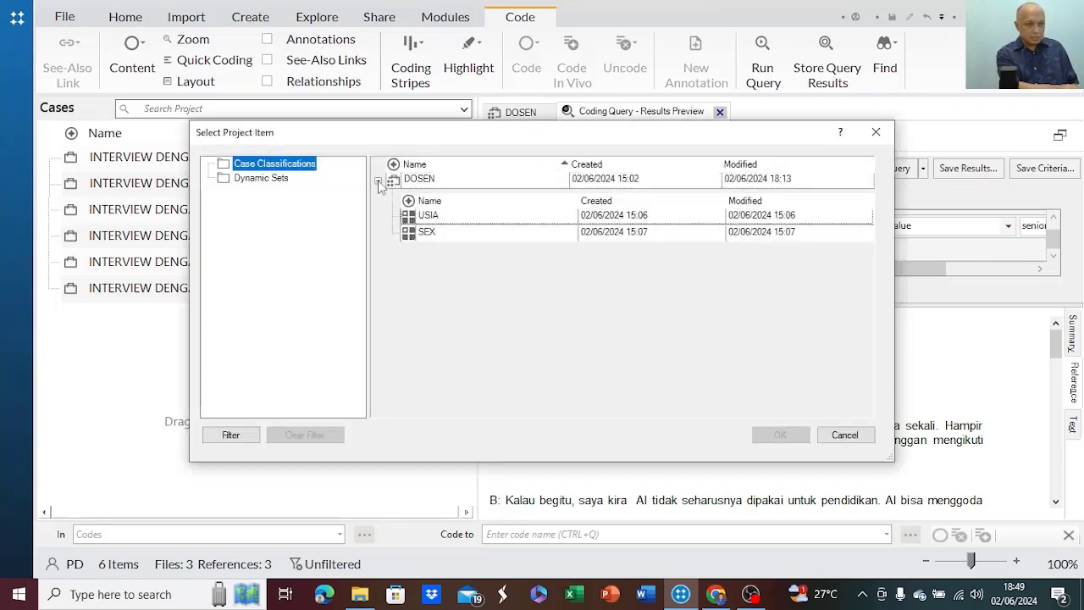
click(443, 234)
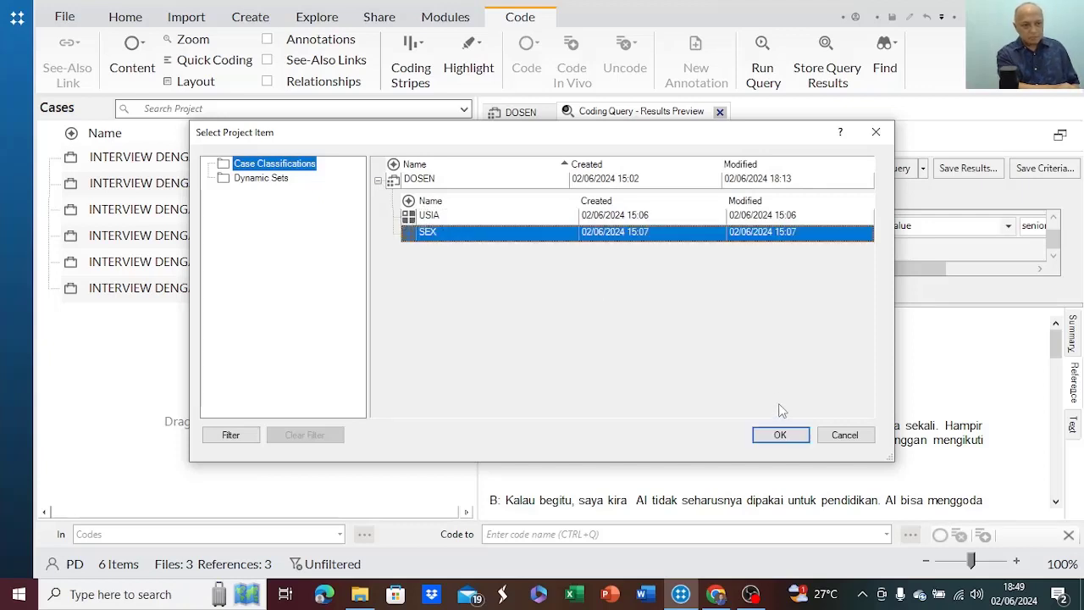
click(778, 435)
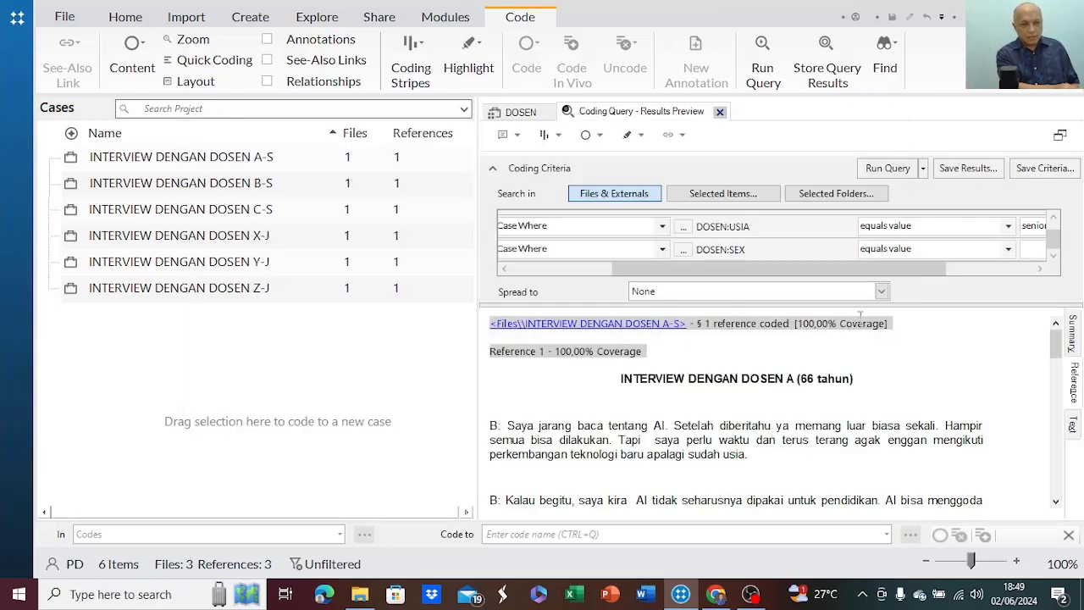
Step: Set the SEX condition to equal the value wanita
drag(932, 271, 1023, 263)
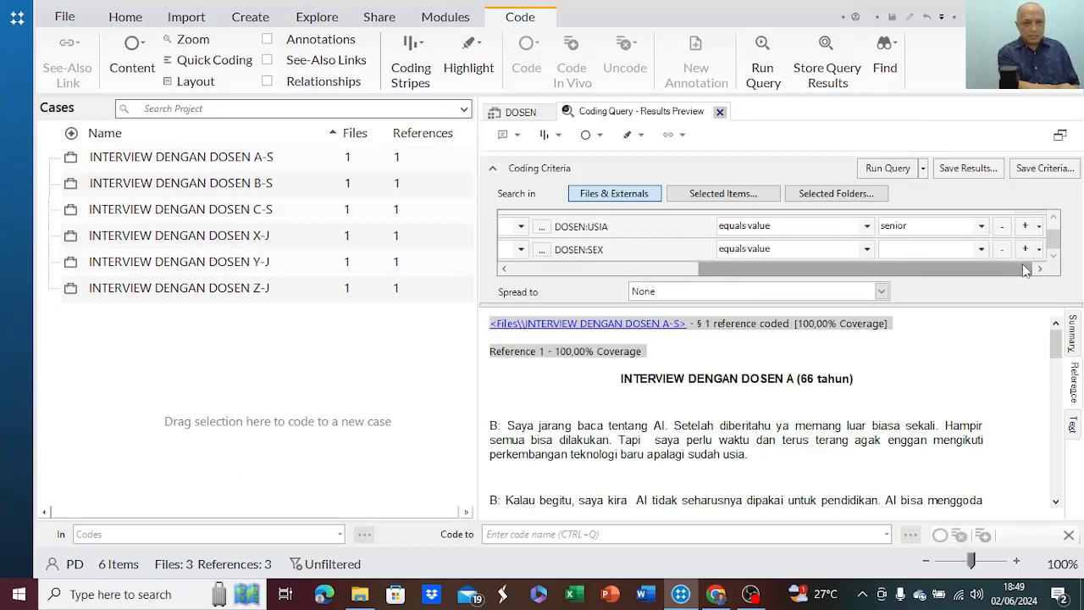
click(982, 251)
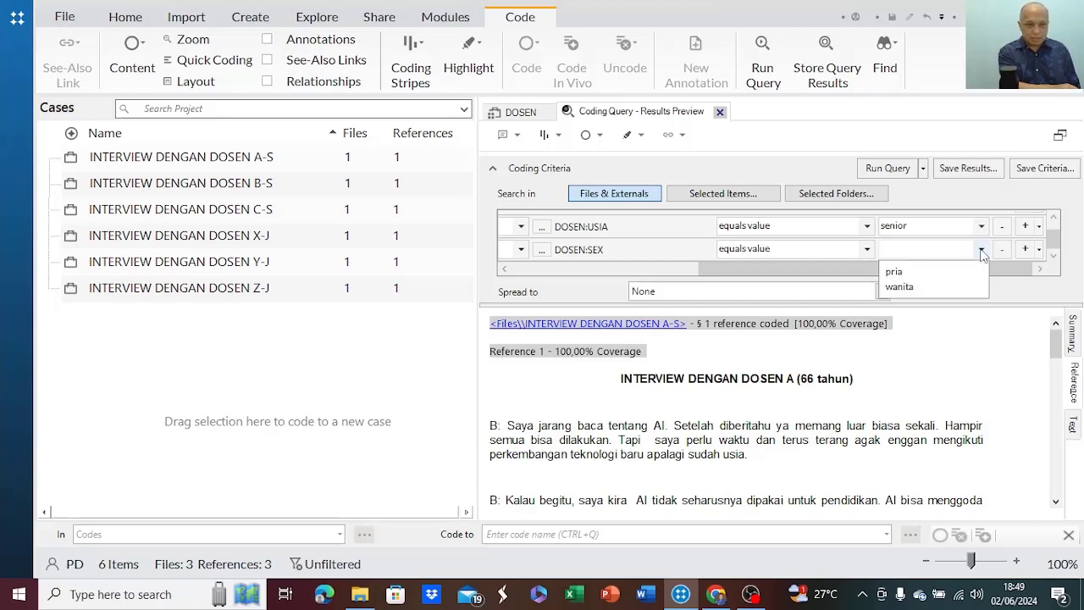
click(939, 293)
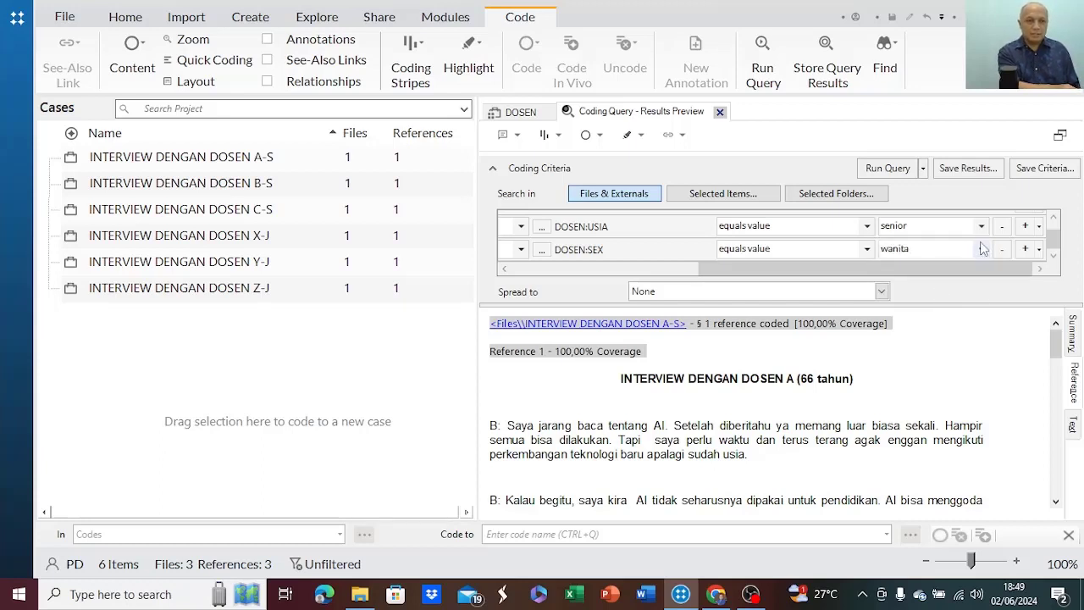
Step: Run the coding query for senior wanita cases and review the retrieved interview content
click(887, 167)
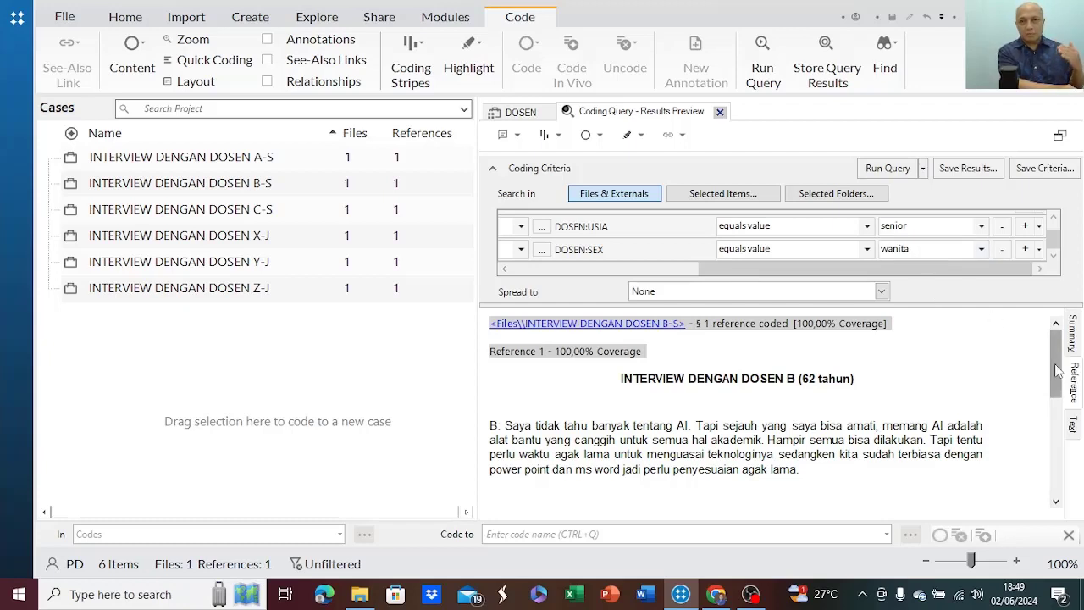
drag(1057, 370, 1057, 372)
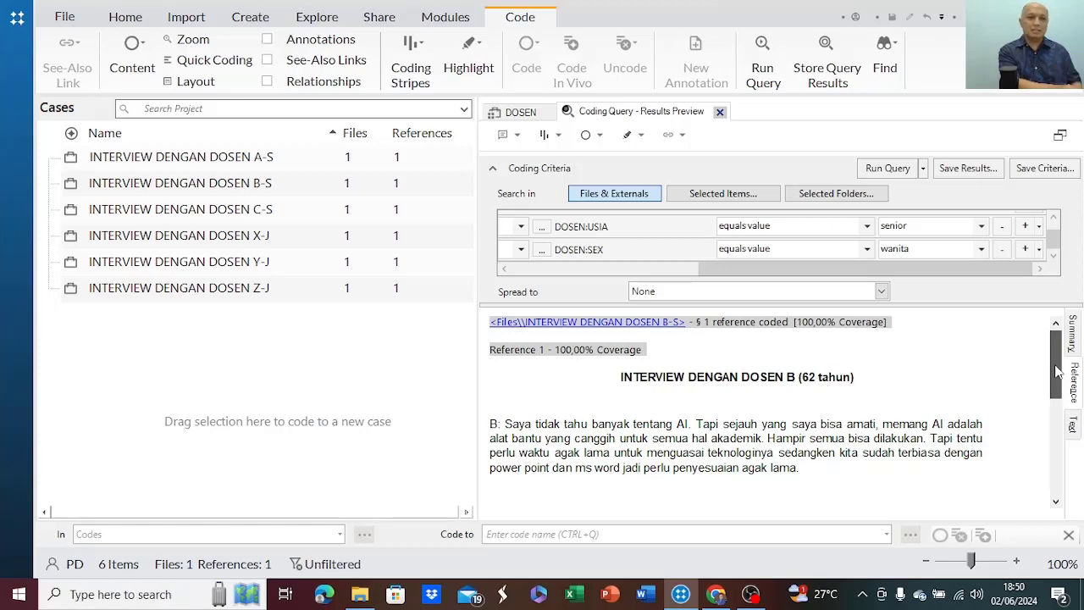
mouse_move(1056, 370)
mouse_down()
mouse_move(1055, 475)
mouse_move(1036, 363)
mouse_up()
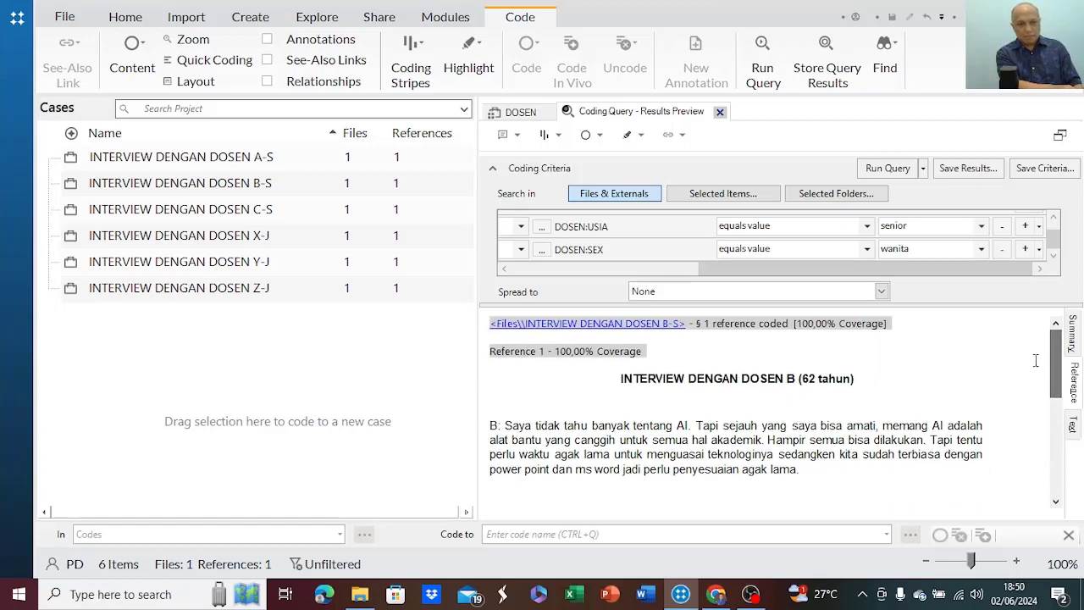